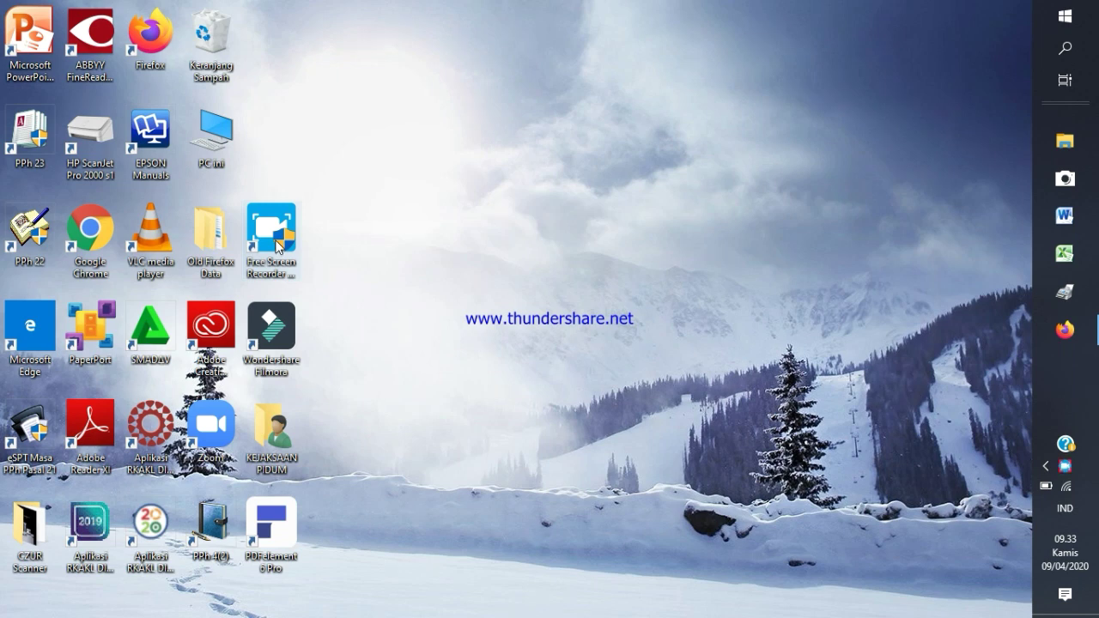
# Step: Open the install location of the Free Screen Recorder desktop shortcut and go into its Language folder
pyautogui.rightClick(276, 246)
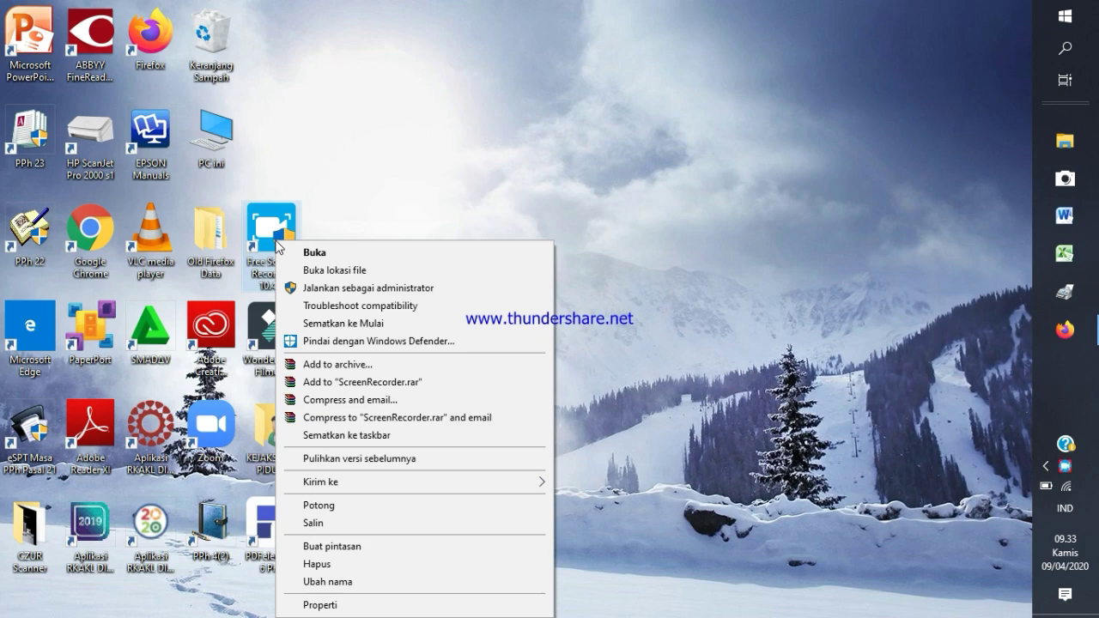
pyautogui.click(347, 270)
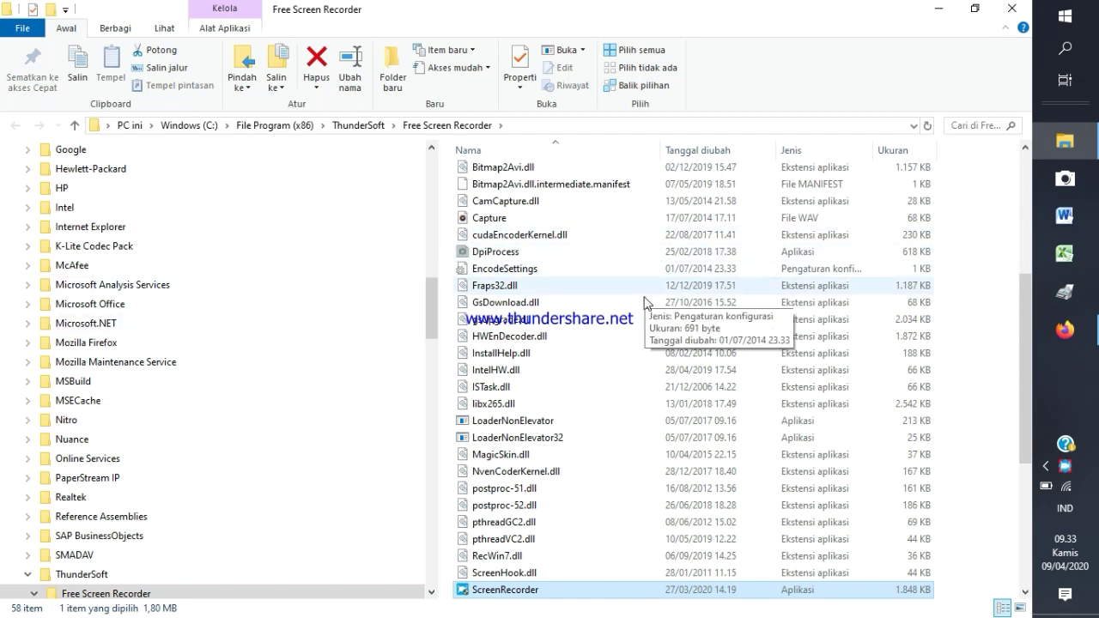
pyautogui.scroll(5, 613, 296)
pyautogui.scroll(-5, 614, 300)
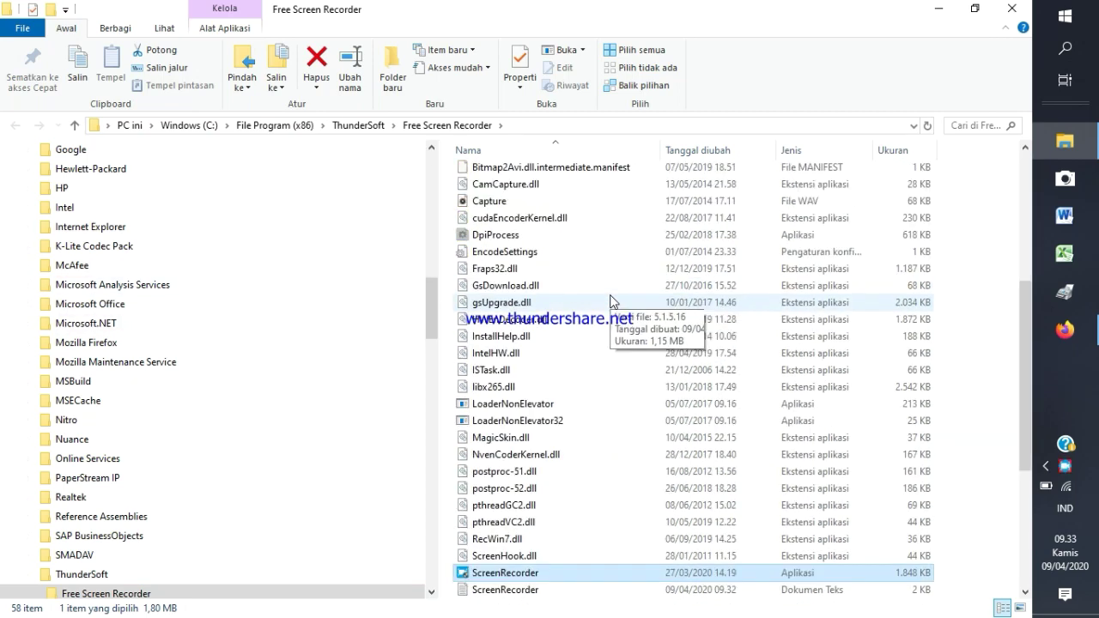
pyautogui.scroll(-5, 611, 301)
pyautogui.scroll(1, 607, 323)
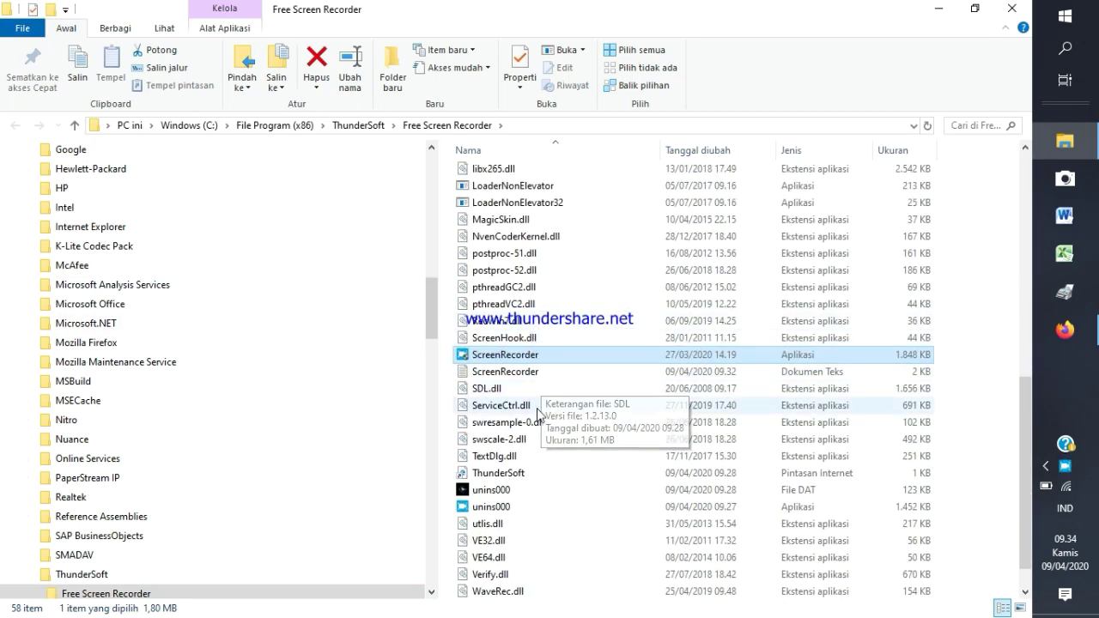
pyautogui.scroll(10, 538, 414)
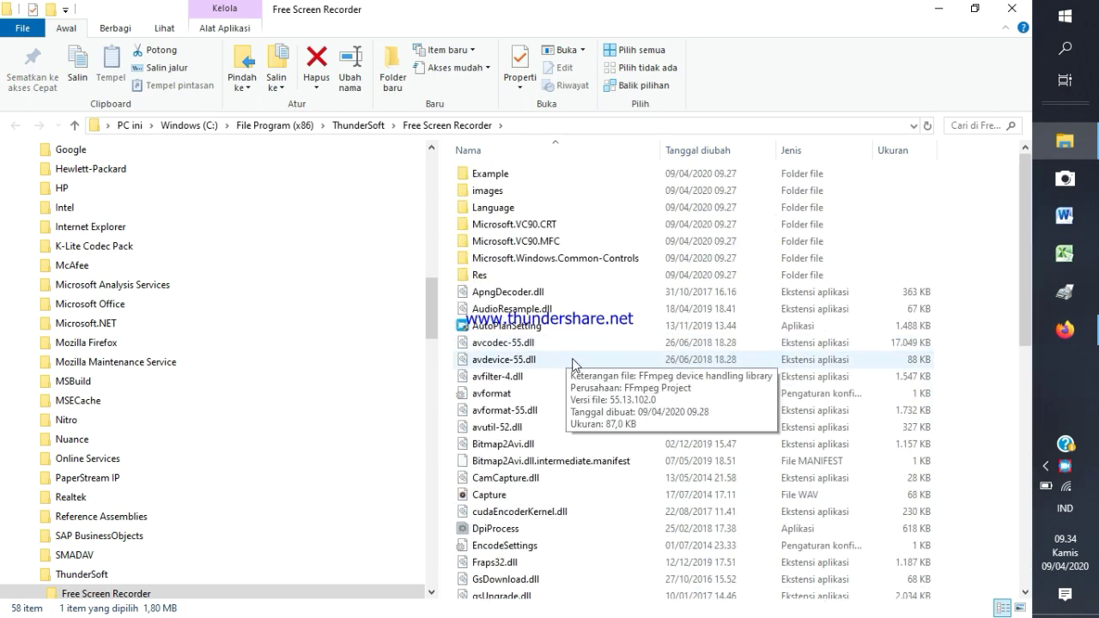
pyautogui.doubleClick(495, 209)
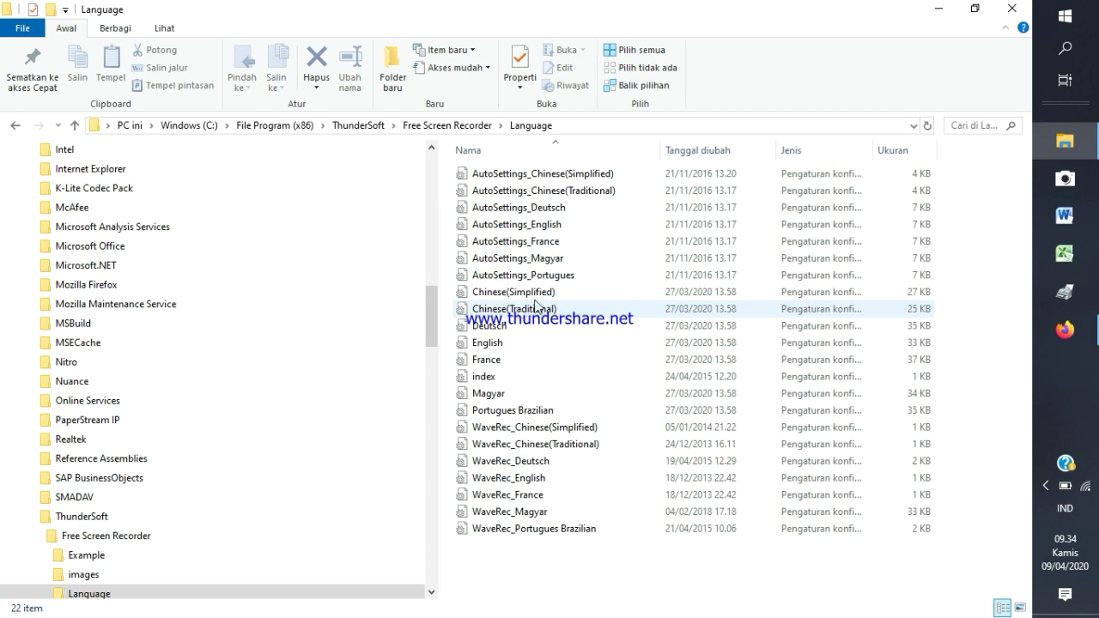
# Step: Shrink the Language folder window and move the English configuration file to the desktop, granting administrator permission
pyautogui.click(975, 16)
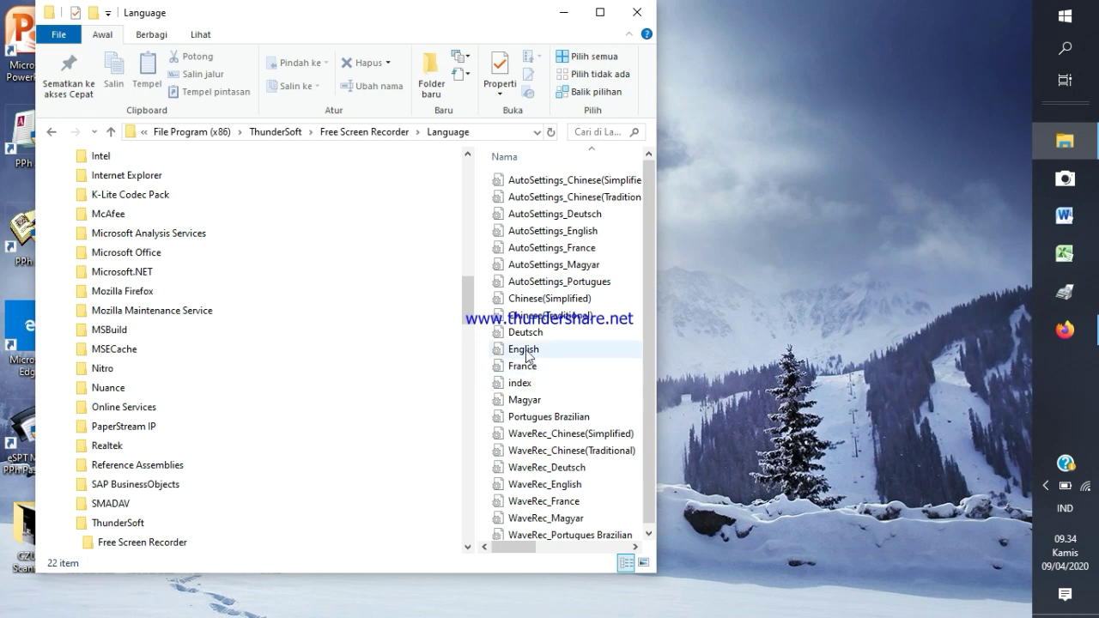
pyautogui.click(526, 349)
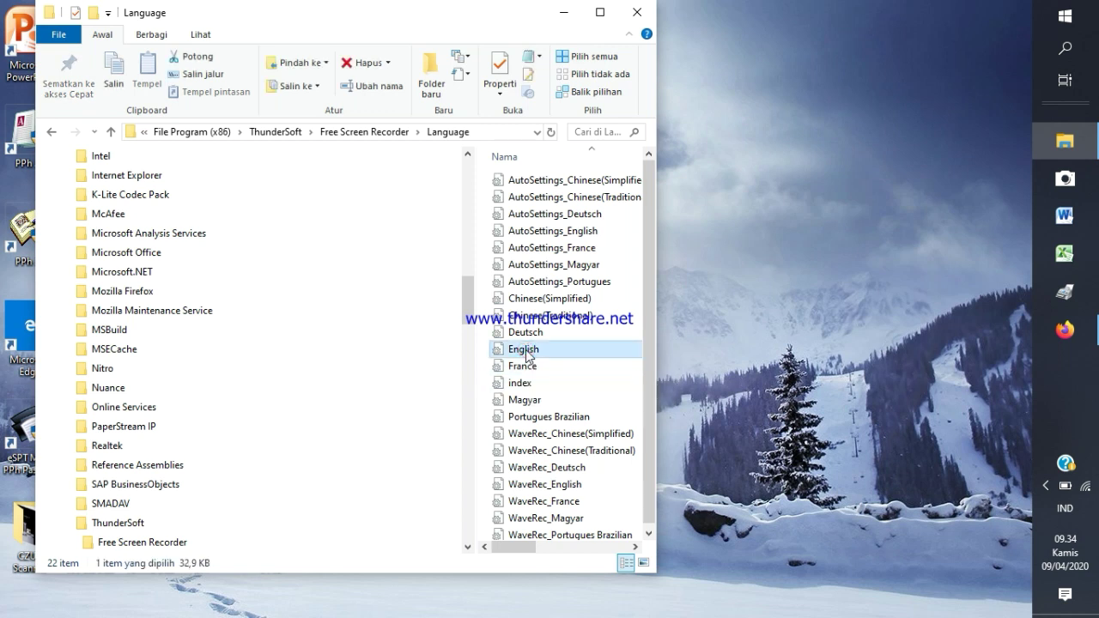
pyautogui.moveTo(526, 349); pyautogui.dragTo(719, 339)
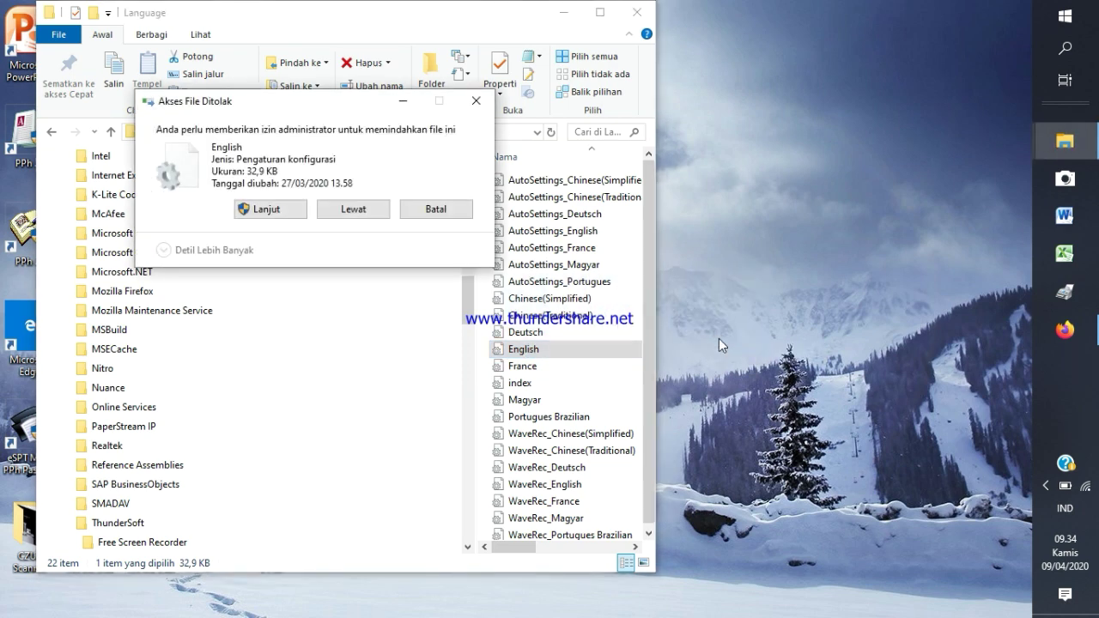
pyautogui.click(277, 211)
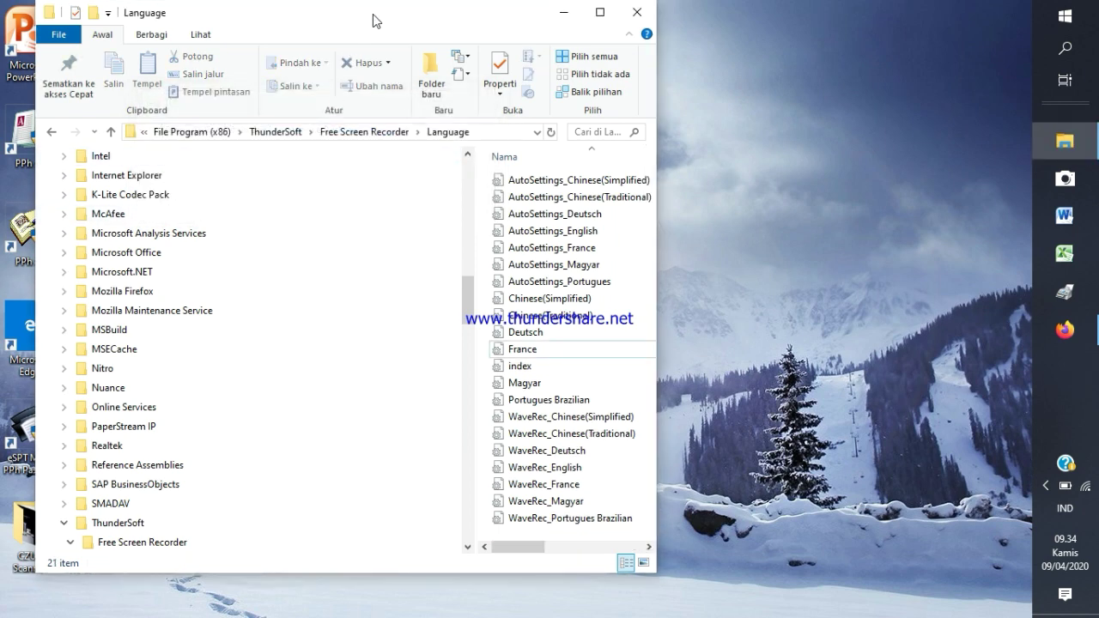
pyautogui.moveTo(387, 26); pyautogui.dragTo(700, 26)
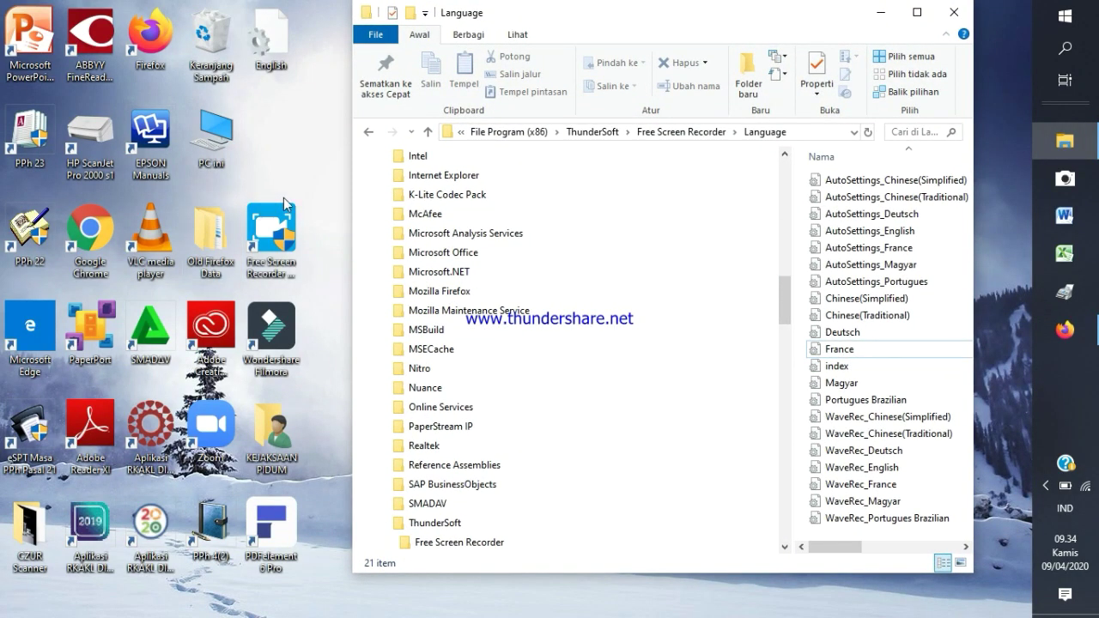
pyautogui.doubleClick(276, 57)
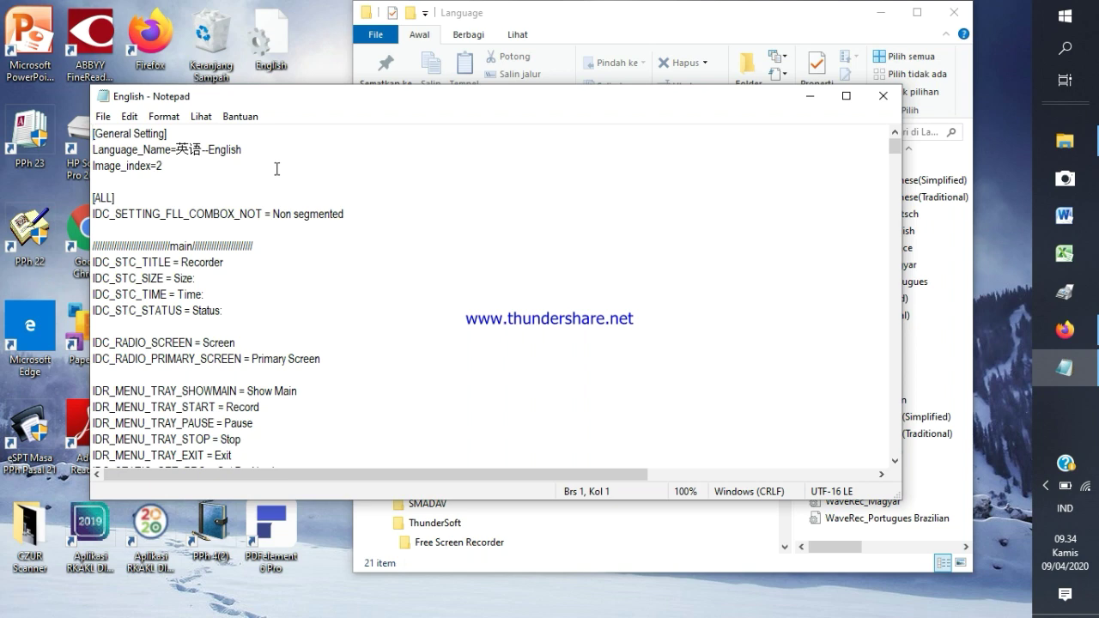
pyautogui.scroll(-2, 268, 263)
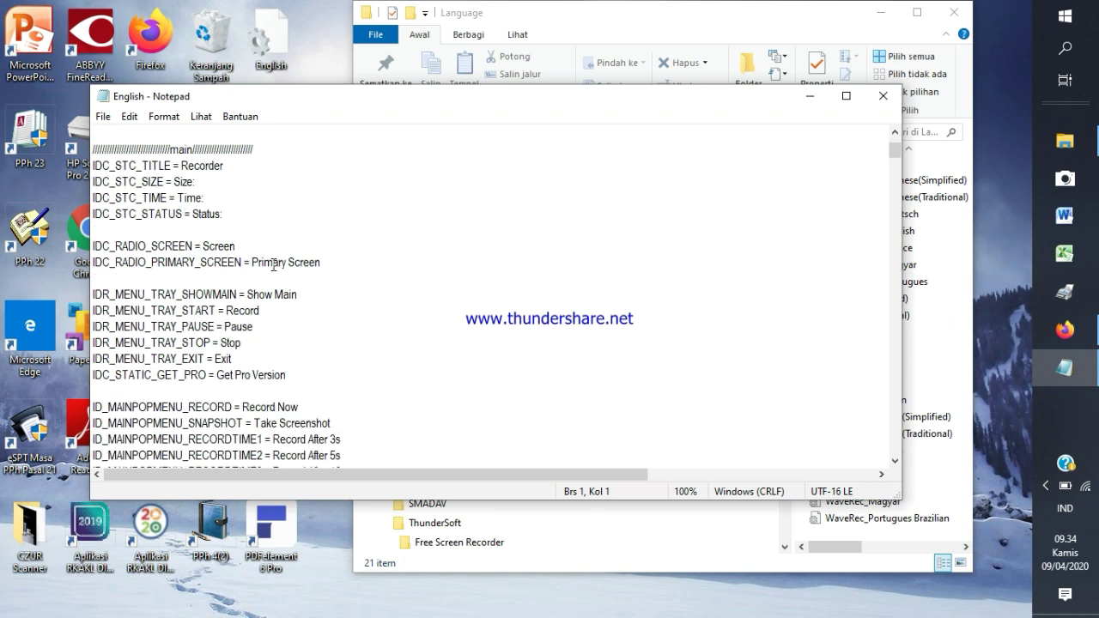
pyautogui.scroll(-4, 321, 276)
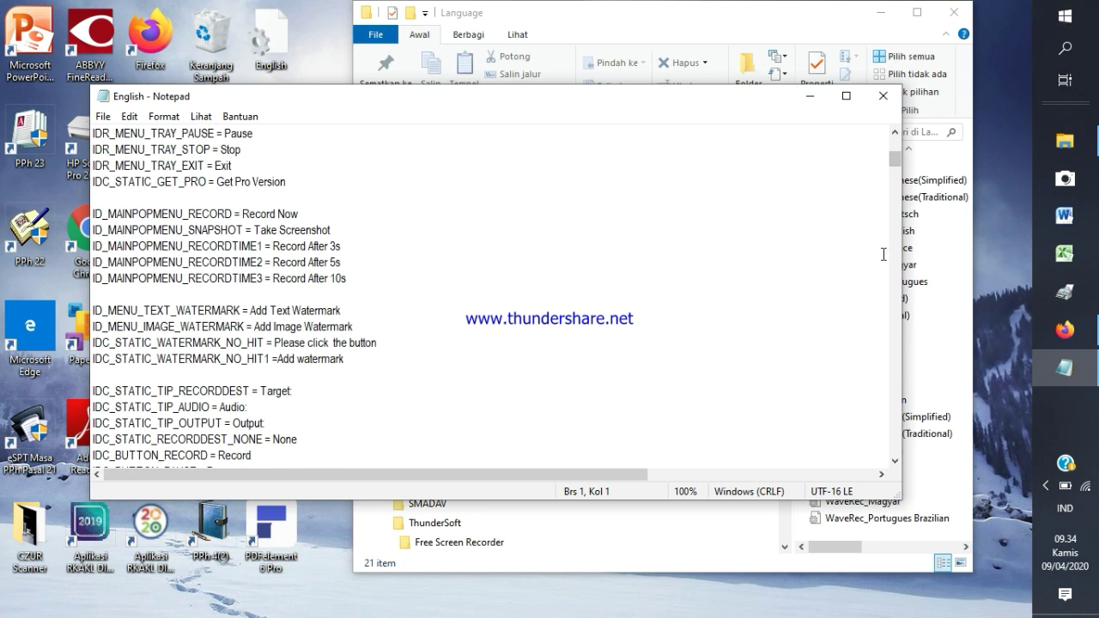
pyautogui.scroll(-3, 371, 355)
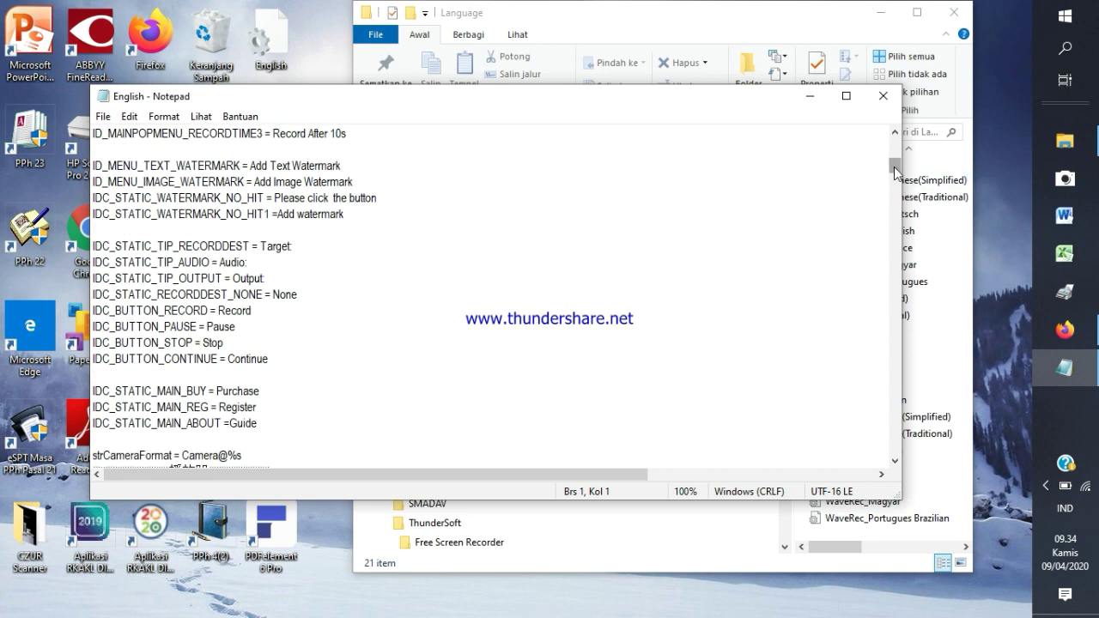
pyautogui.moveTo(895, 172); pyautogui.dragTo(894, 448)
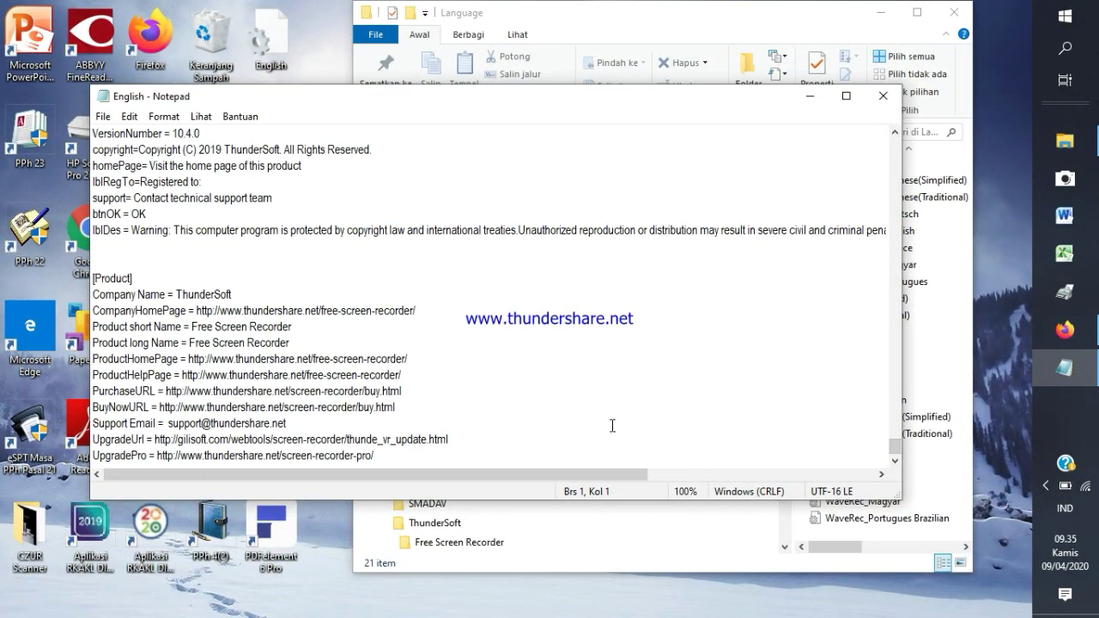
pyautogui.scroll(6, 615, 422)
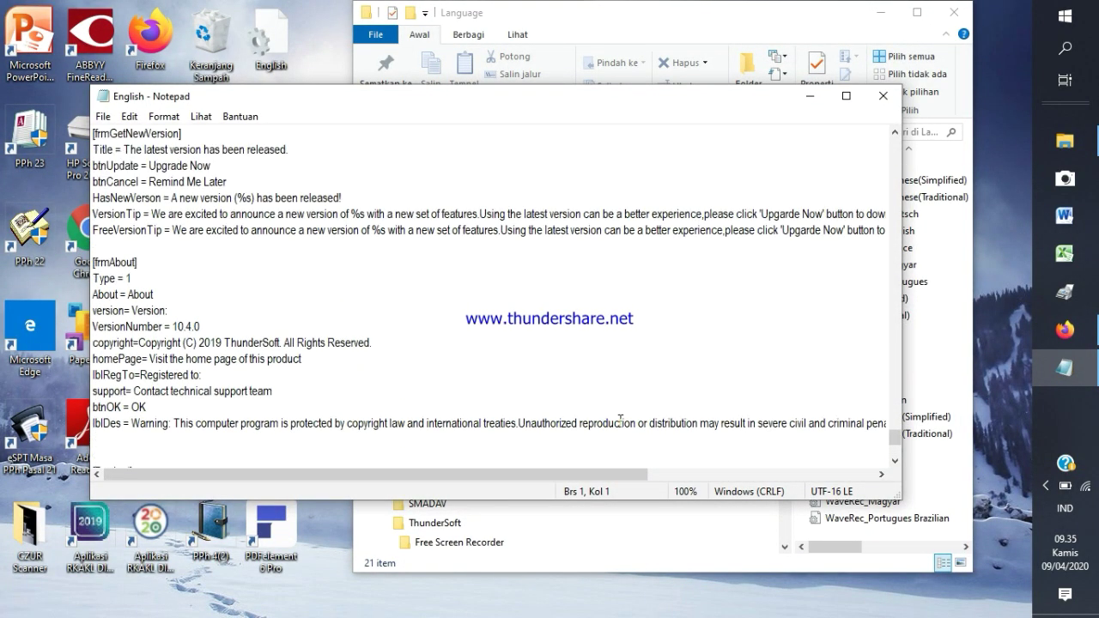
pyautogui.scroll(7, 623, 419)
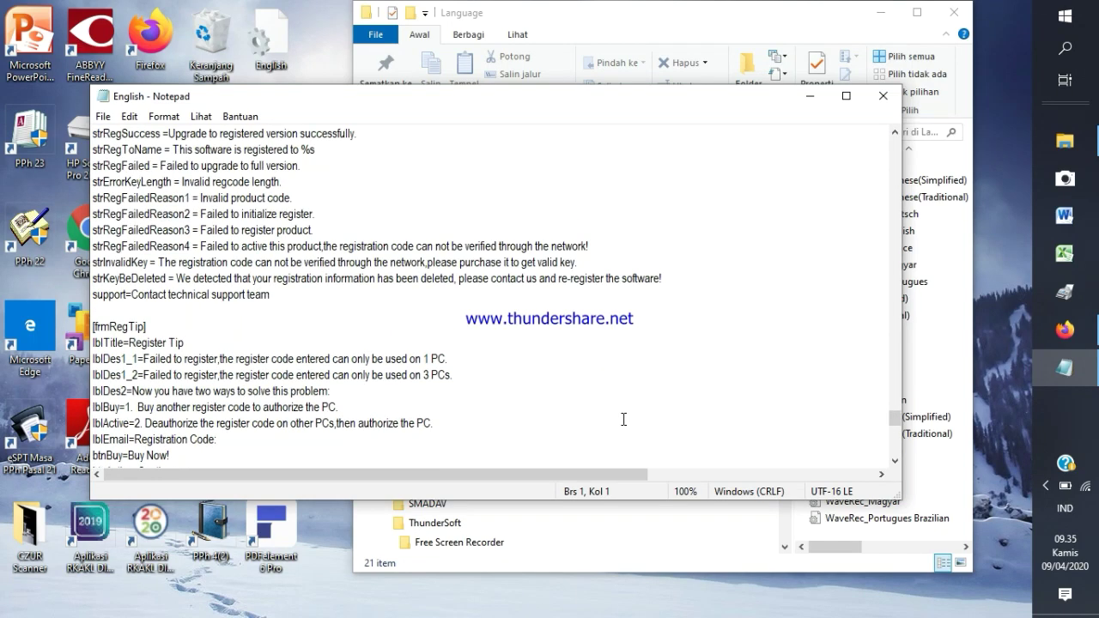
pyautogui.scroll(12, 623, 419)
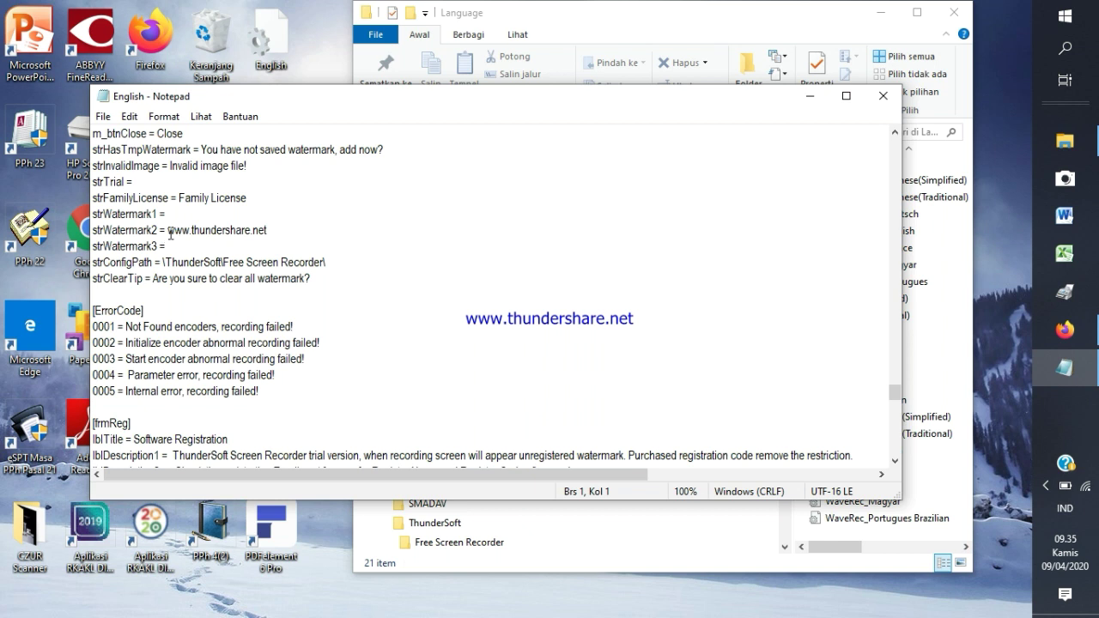
pyautogui.moveTo(167, 230); pyautogui.dragTo(278, 228)
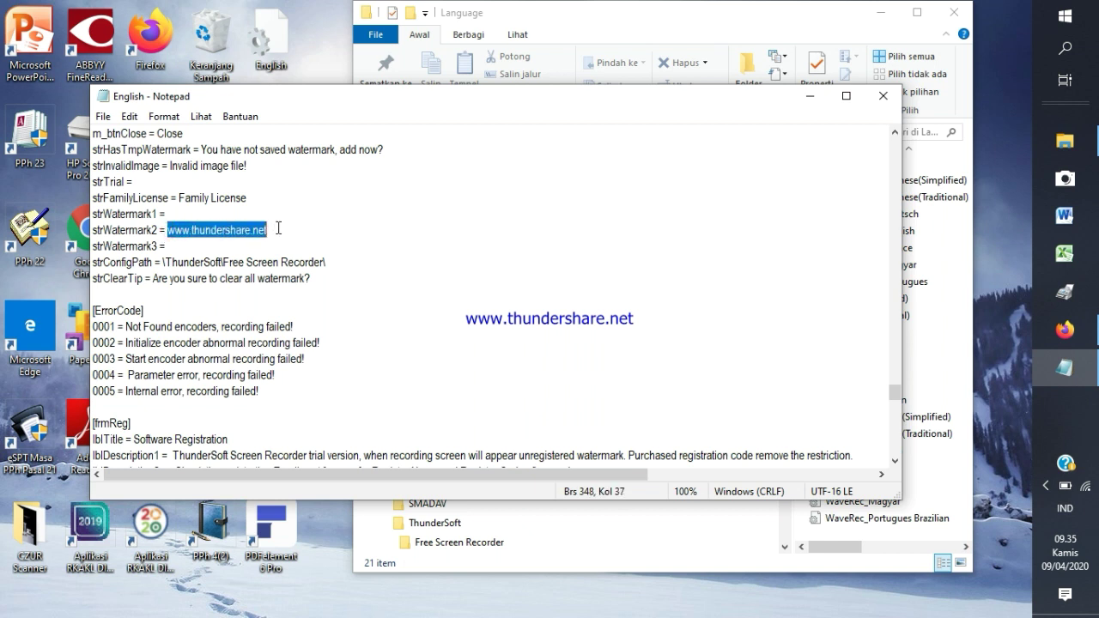
pyautogui.click(342, 236)
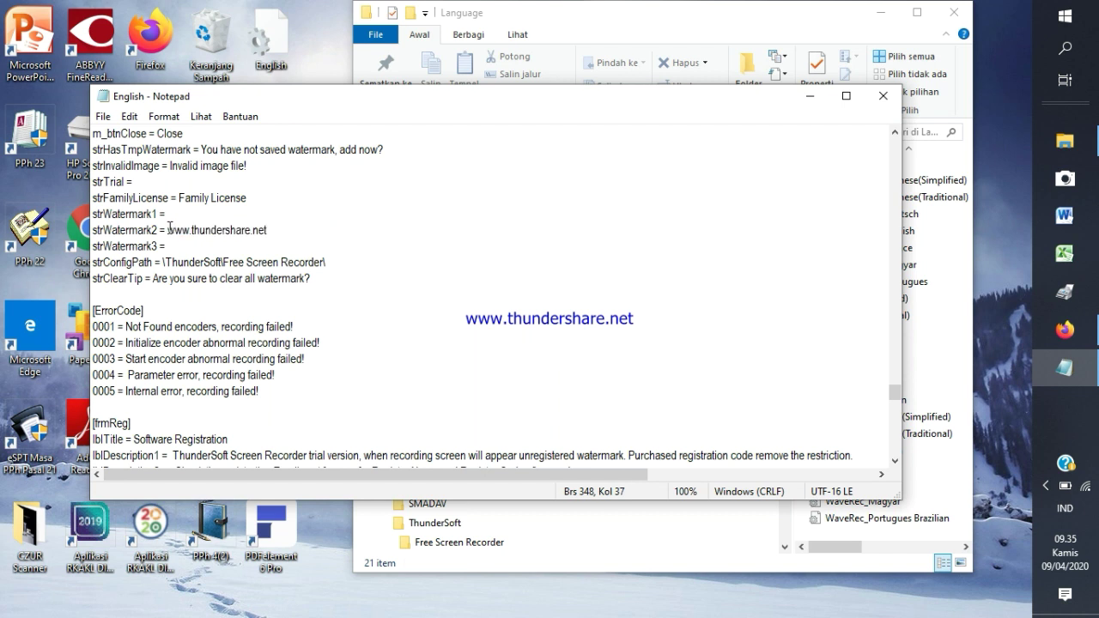
pyautogui.moveTo(169, 227); pyautogui.dragTo(267, 227)
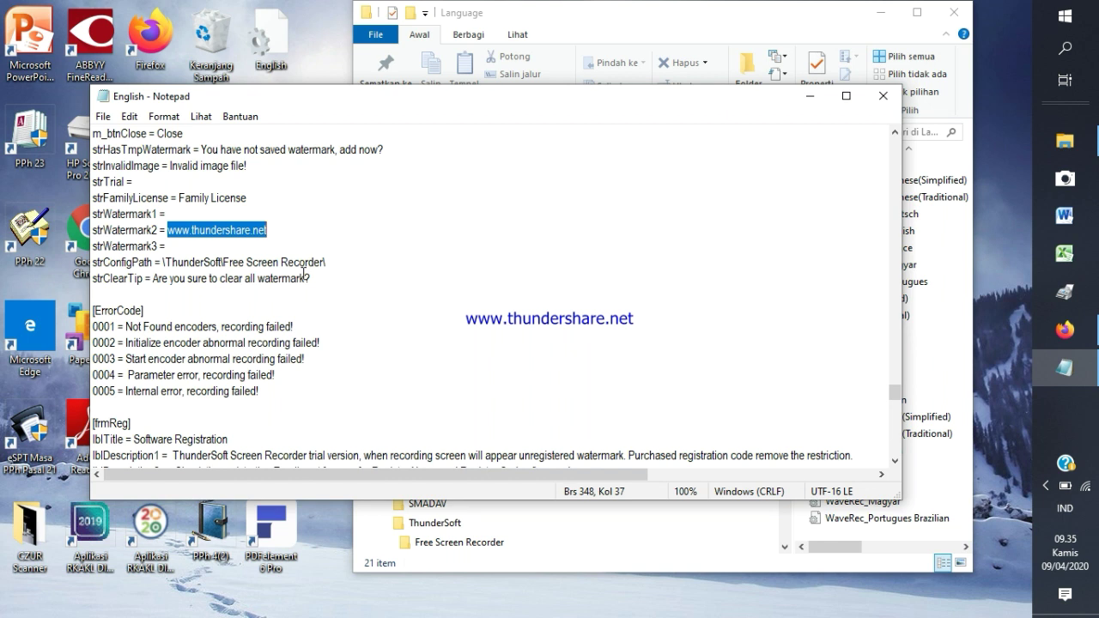
pyautogui.press('Delete')
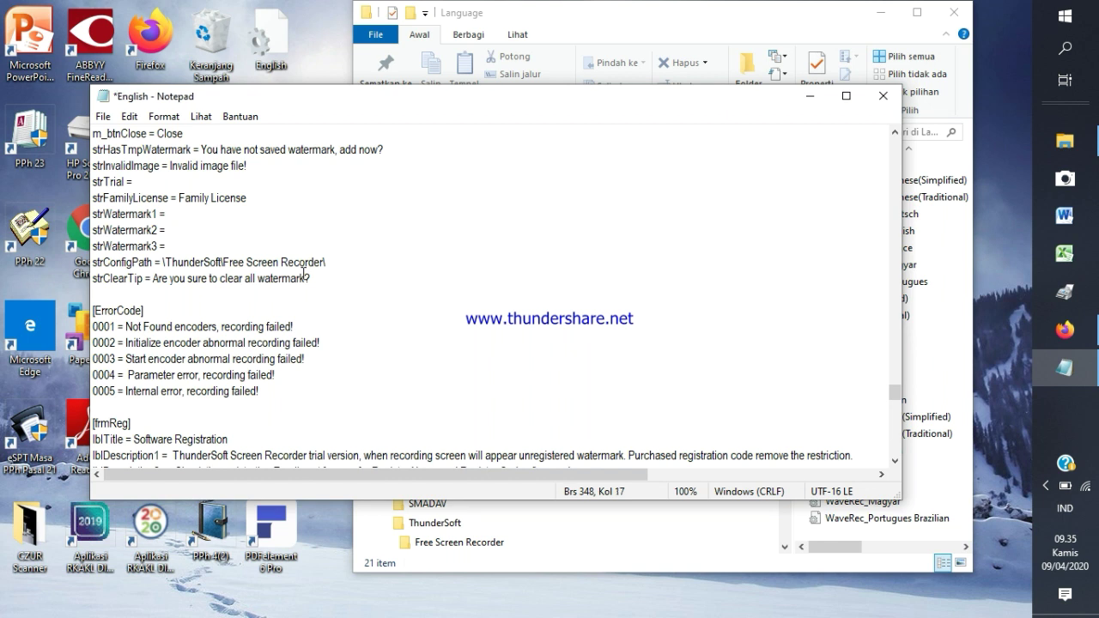
# Step: Save the edited English file and close it
pyautogui.scroll(-1, 306, 278)
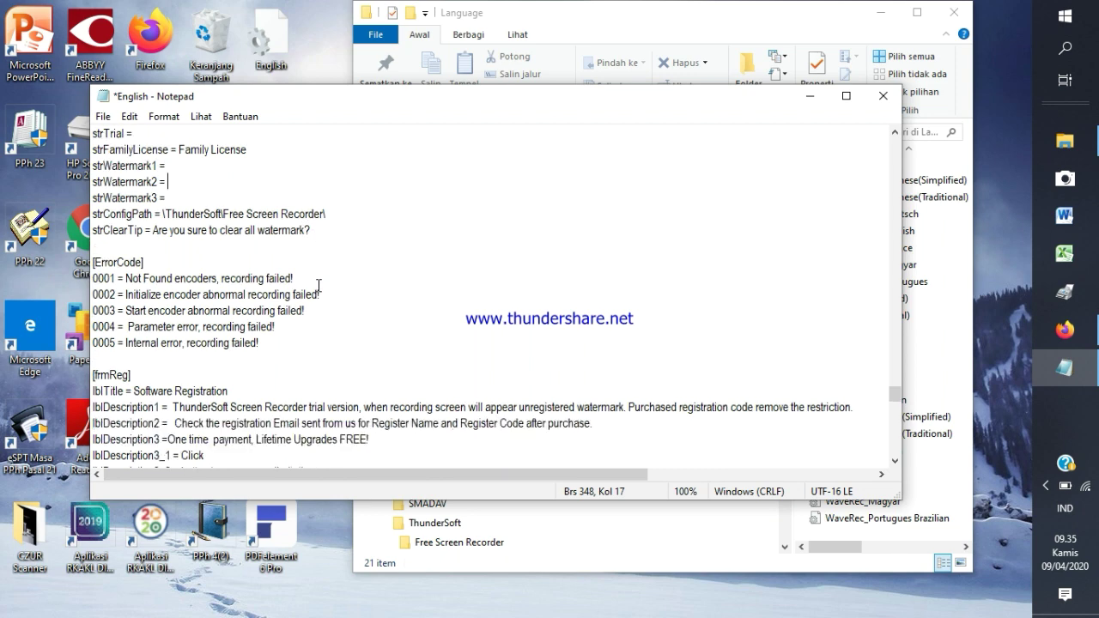
pyautogui.scroll(3, 319, 286)
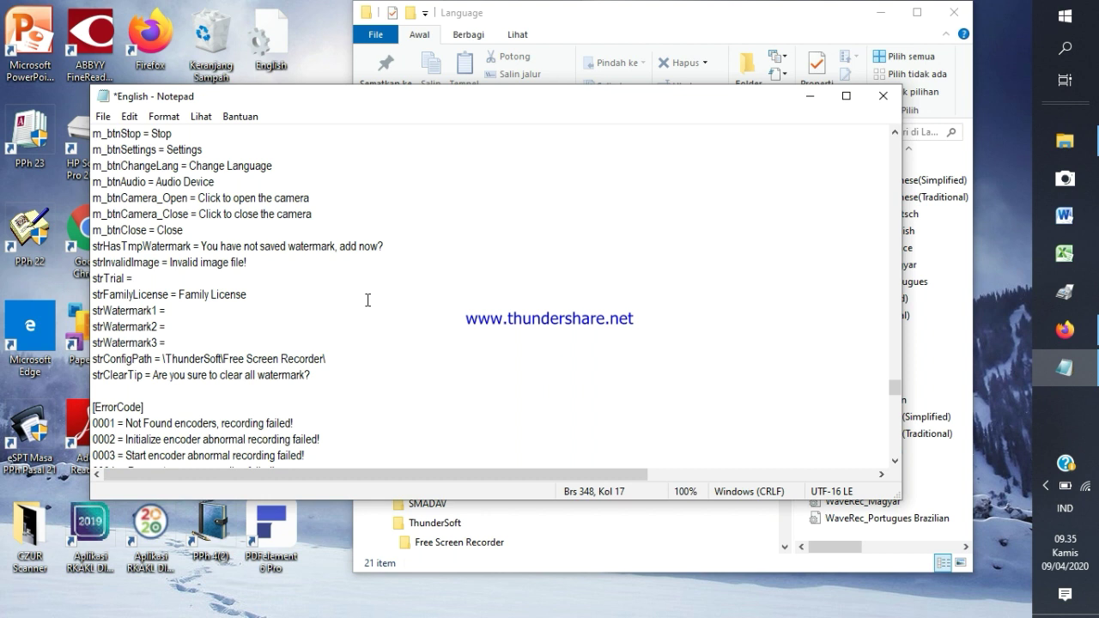
pyautogui.hotkey('ctrl', 's')
pyautogui.click(103, 117)
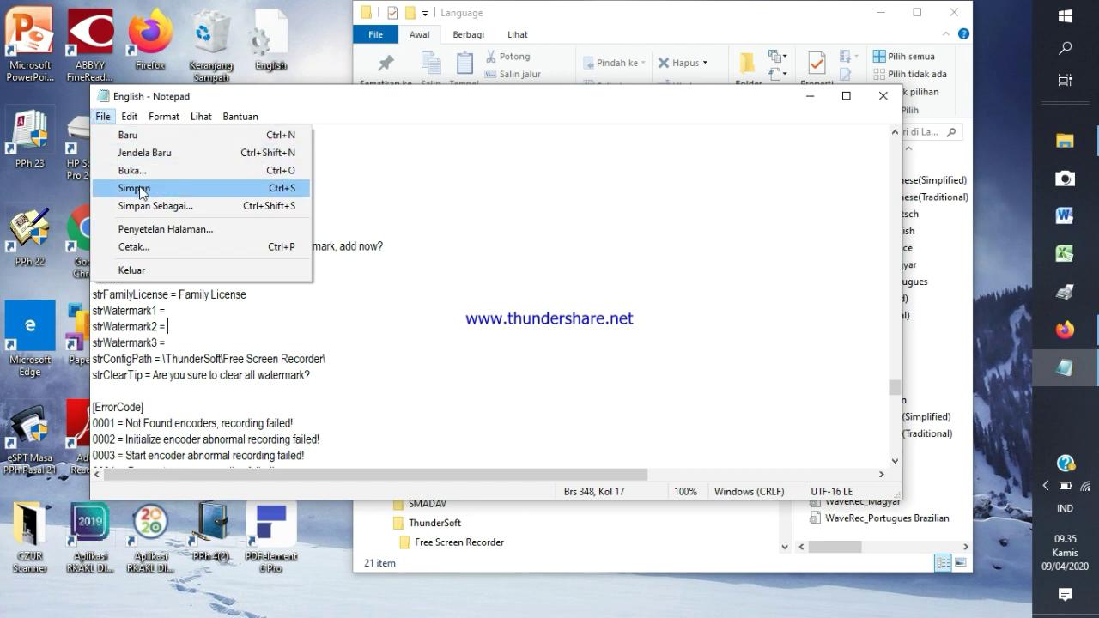
pyautogui.click(137, 188)
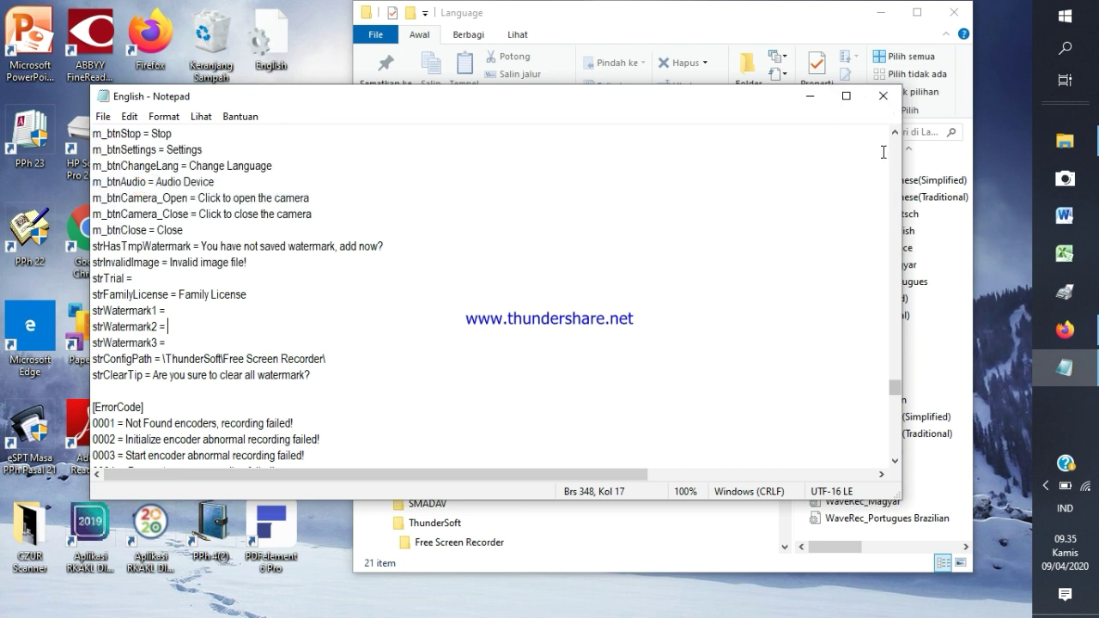
pyautogui.click(883, 96)
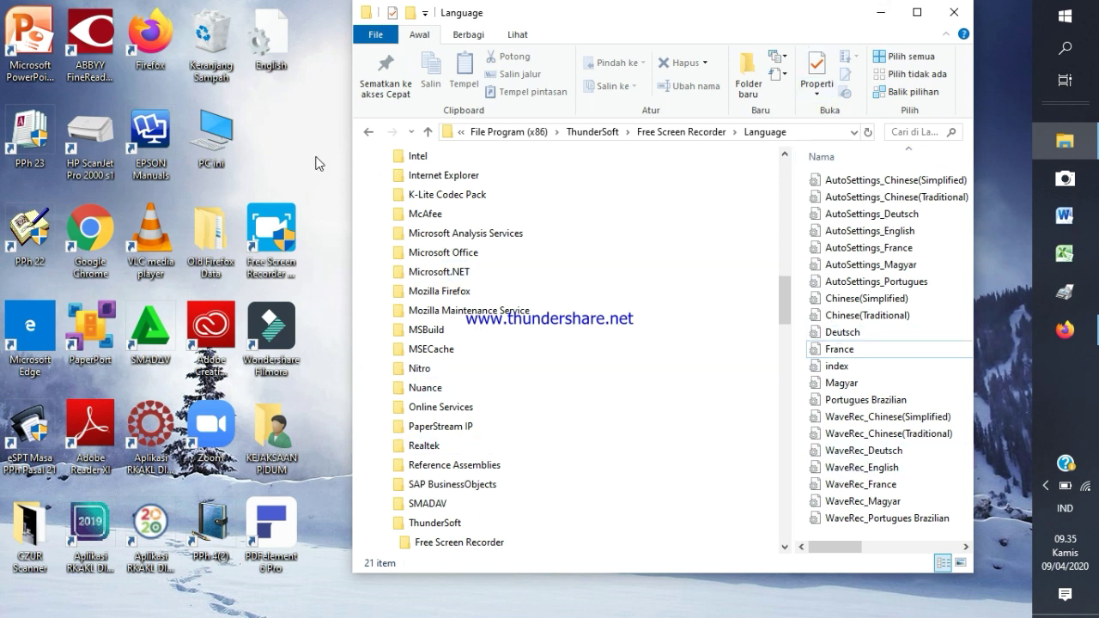
# Step: Move the English file from the desktop back into the Language folder with administrator permission, and close the folder window
pyautogui.click(276, 52)
pyautogui.moveTo(276, 52); pyautogui.dragTo(876, 363)
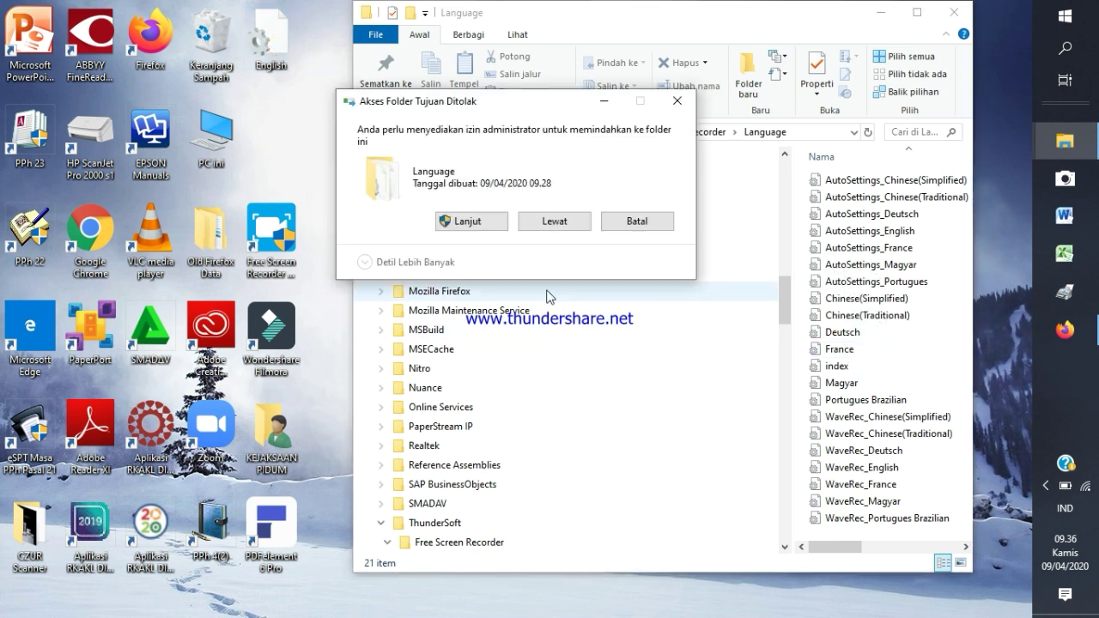
pyautogui.click(481, 221)
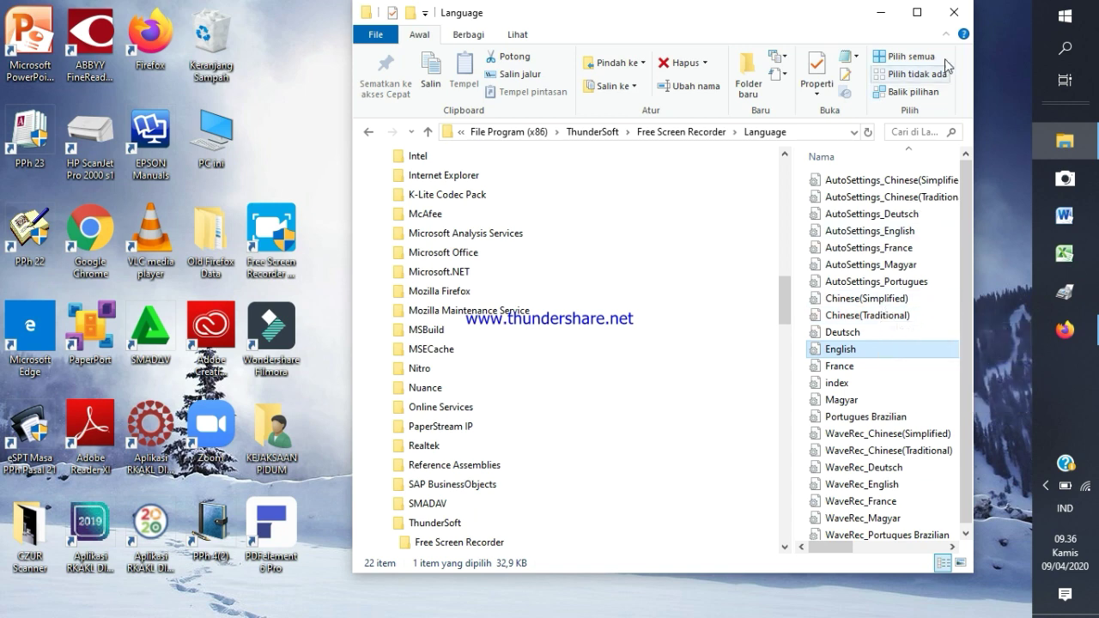
pyautogui.click(955, 15)
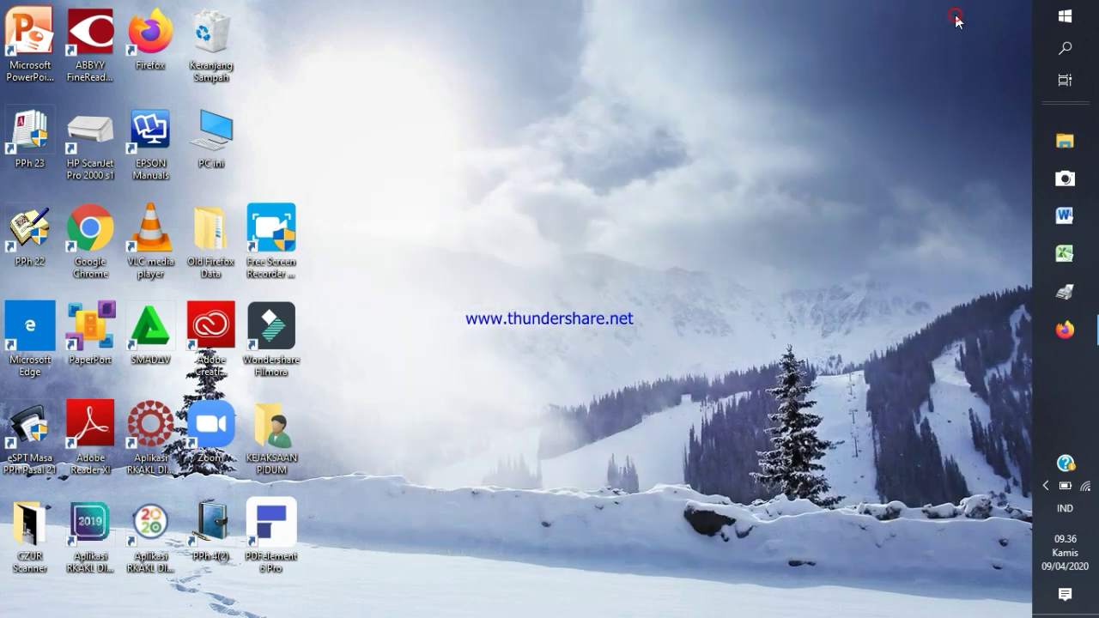